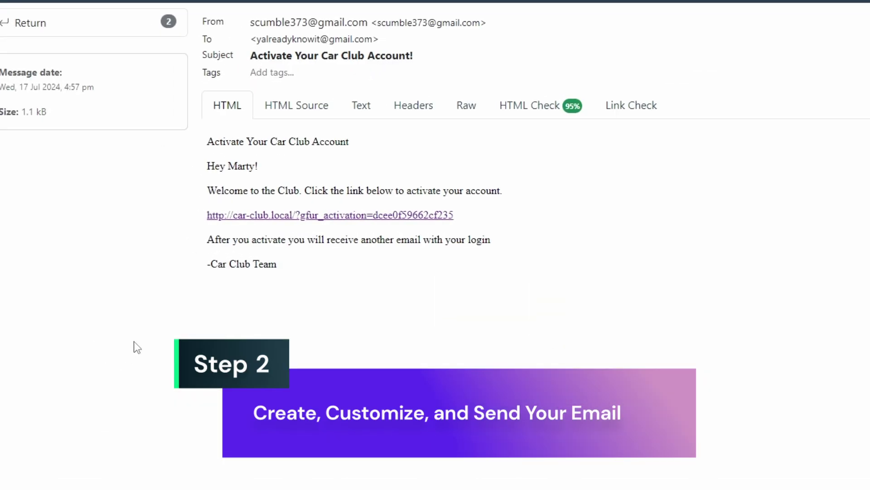
# Step: Edit User Registration Feed 1 and set User Activation to 'manually or by form notification'
pyautogui.moveTo(229, 165); pyautogui.dragTo(269, 165)
pyautogui.click(323, 163)
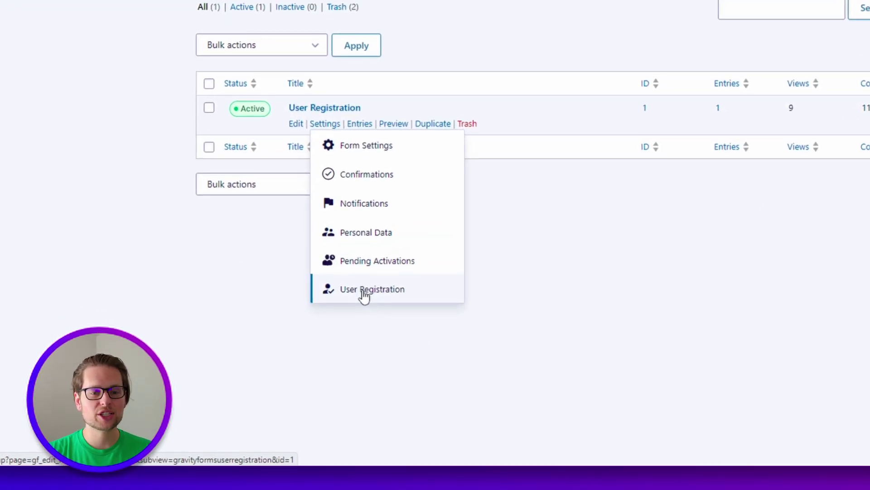
pyautogui.click(345, 330)
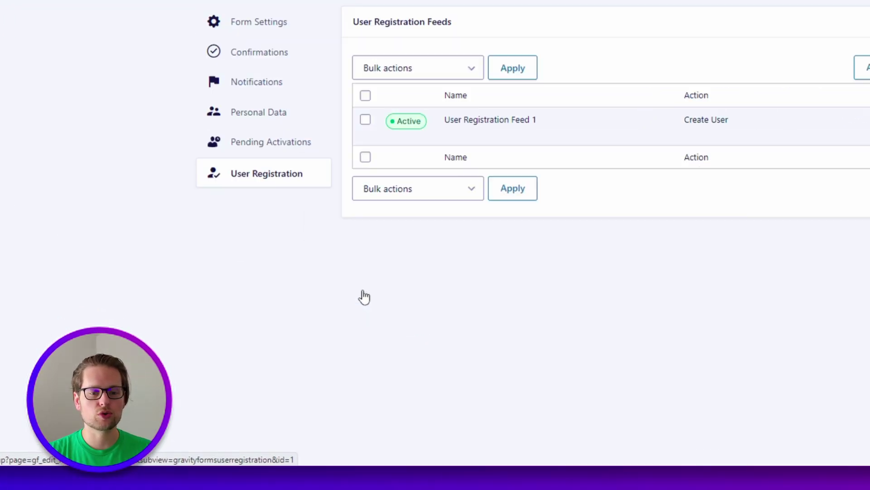
pyautogui.click(419, 167)
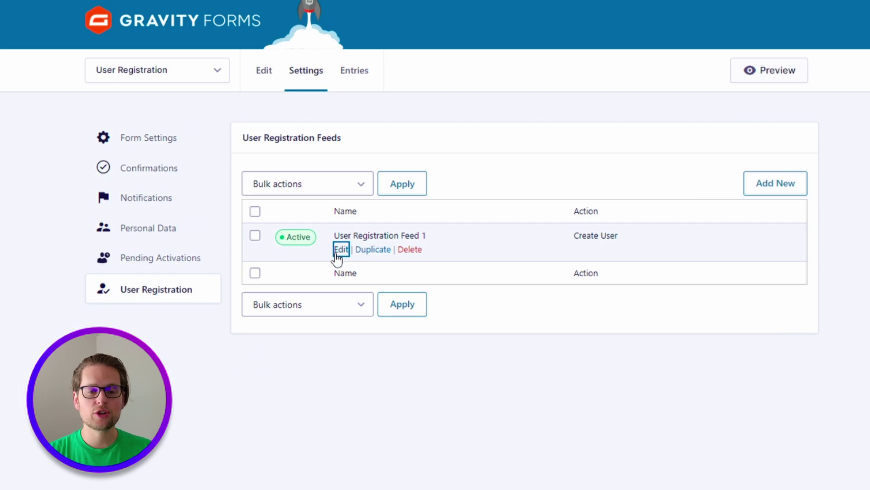
pyautogui.click(340, 250)
pyautogui.scroll(-15, 240, 385)
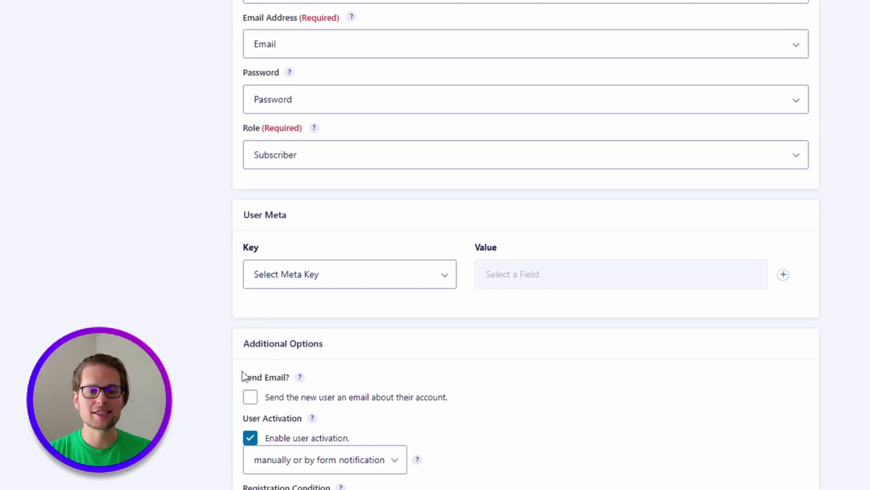
pyautogui.click(356, 281)
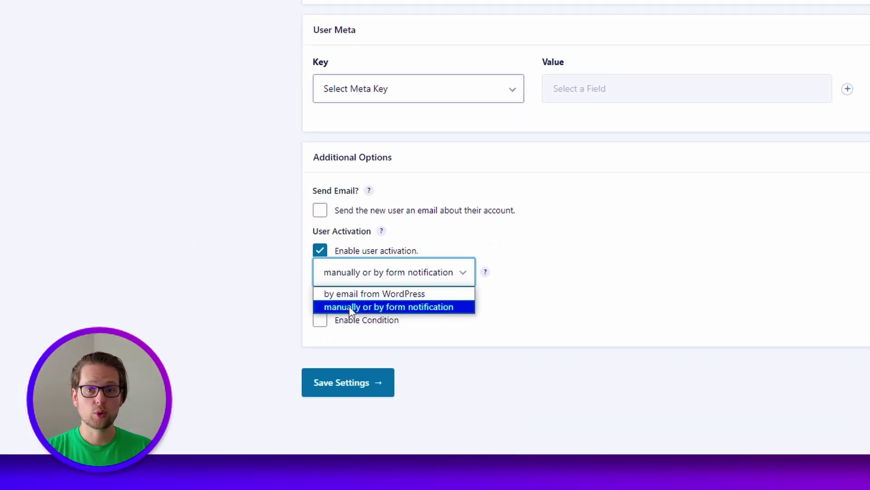
pyautogui.click(349, 306)
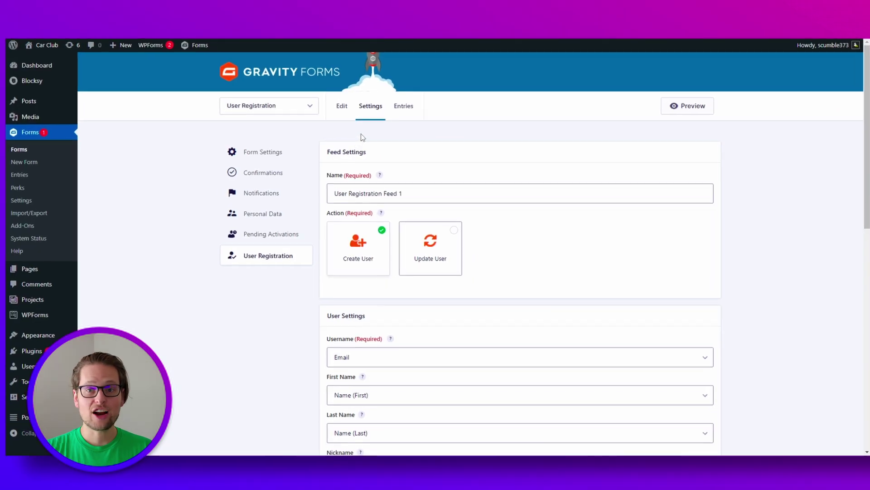
pyautogui.moveTo(369, 107)
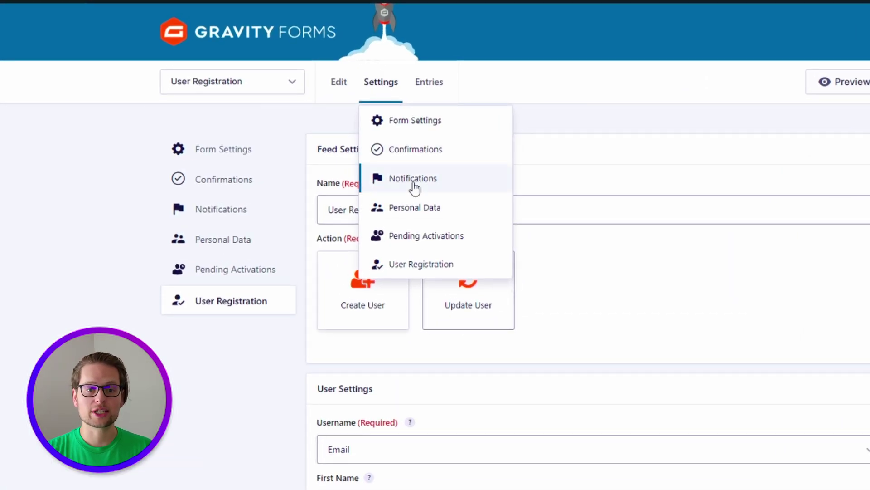
# Step: Add a new notification named 'Email Activation' triggered by 'User is pending activation'
pyautogui.click(415, 180)
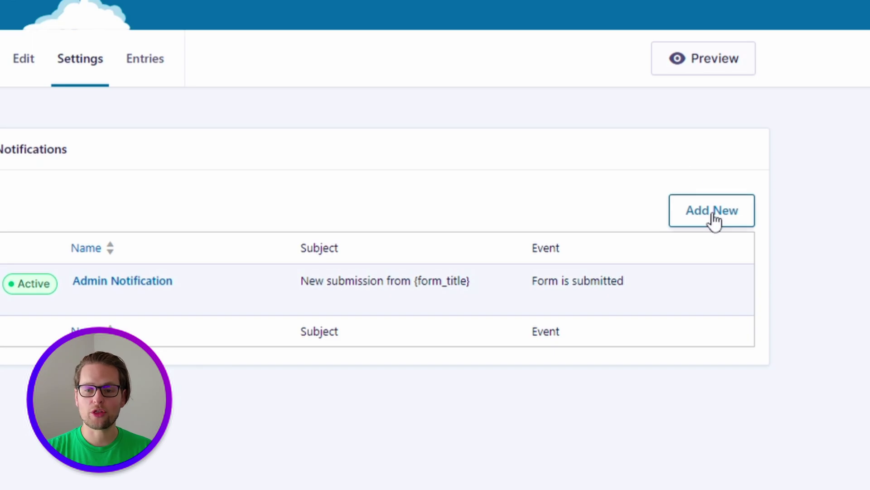
pyautogui.click(713, 213)
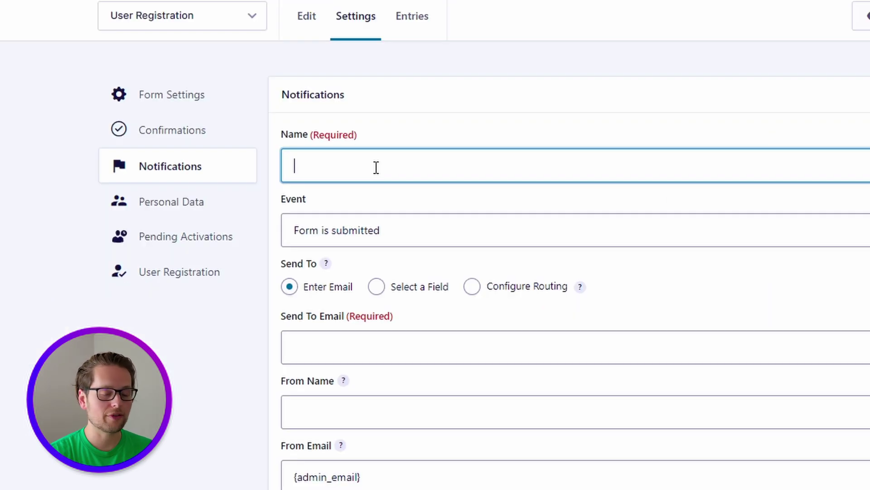
pyautogui.write('Email Activation')
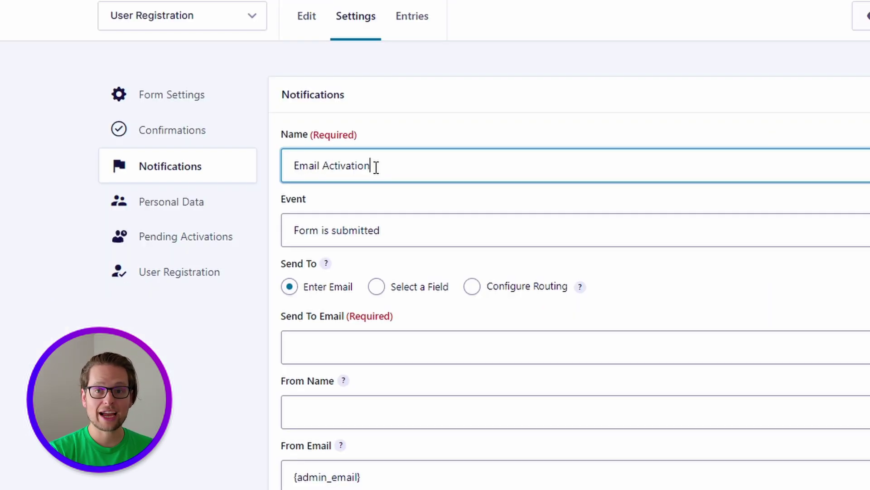
pyautogui.click(374, 236)
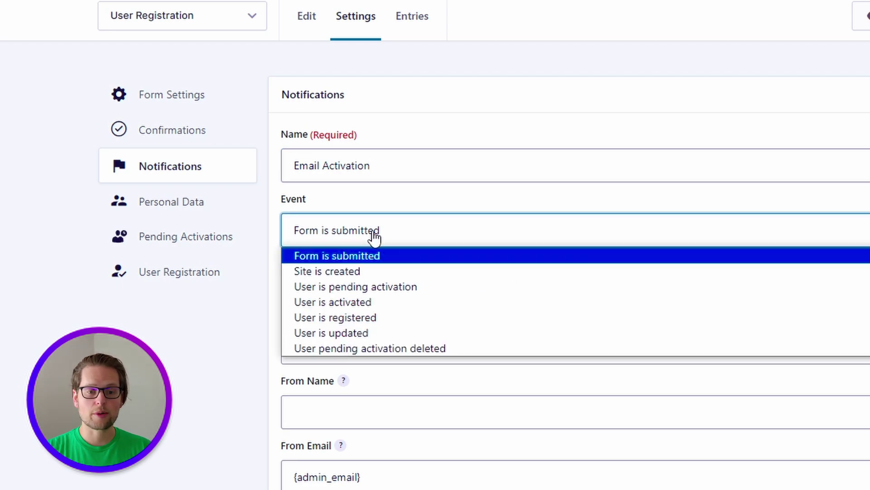
pyautogui.click(371, 287)
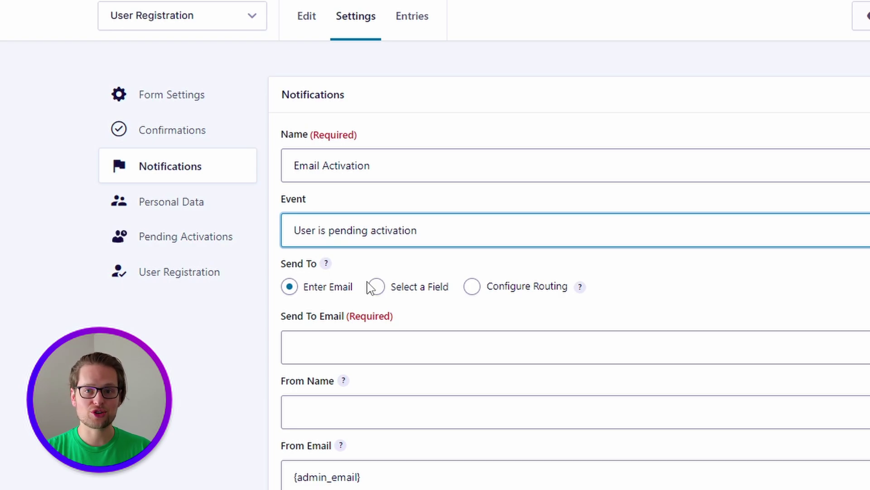
# Step: Set Send To to 'Select a Field' and choose the form's Email field
pyautogui.scroll(-2, 349, 236)
pyautogui.moveTo(326, 188)
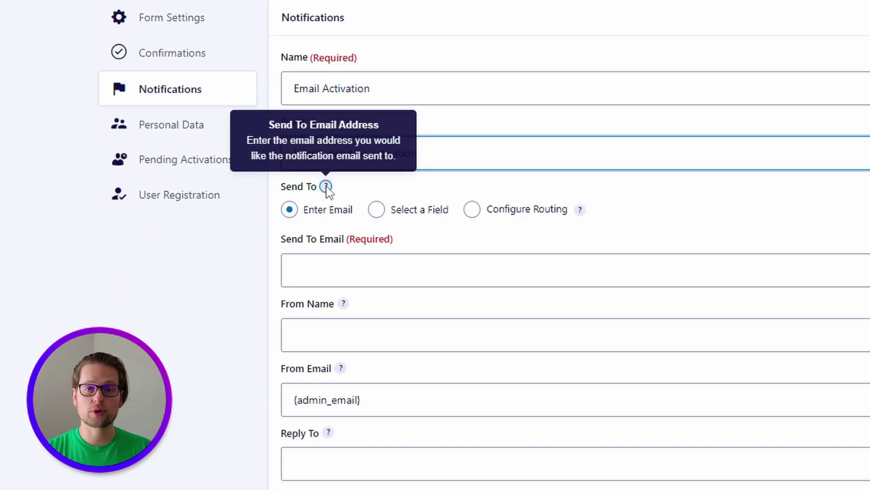
pyautogui.click(377, 210)
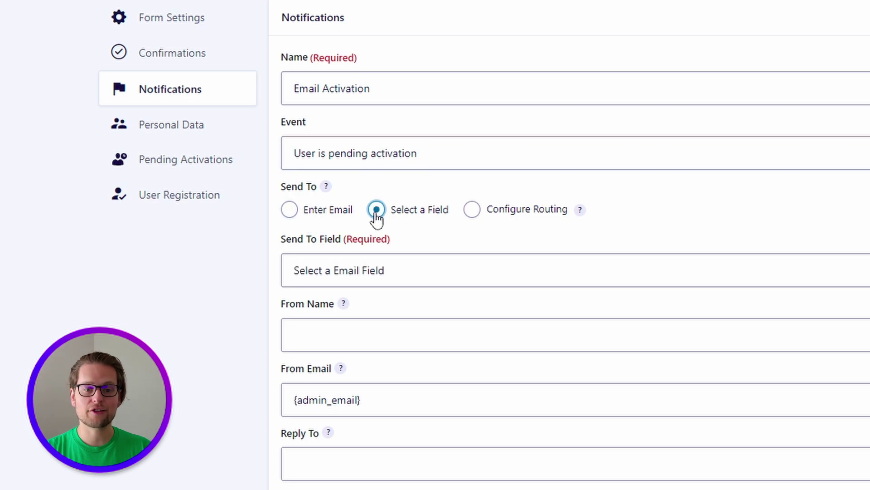
pyautogui.click(357, 275)
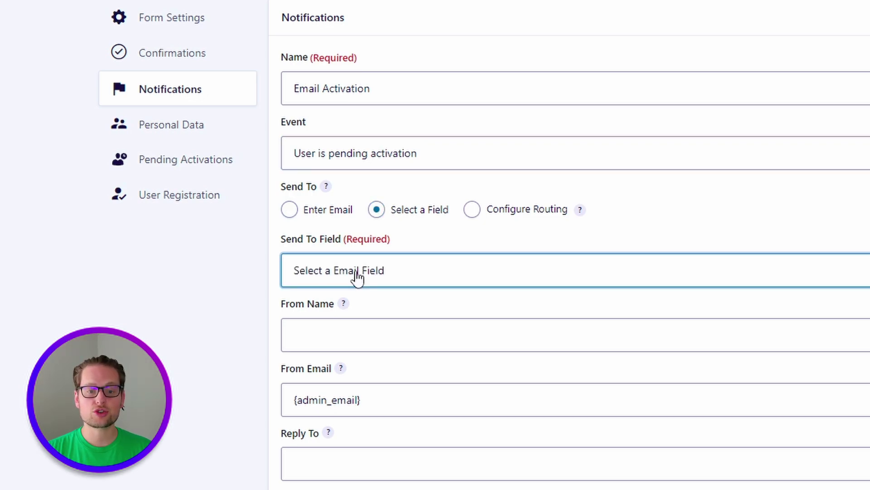
pyautogui.click(357, 275)
pyautogui.click(337, 310)
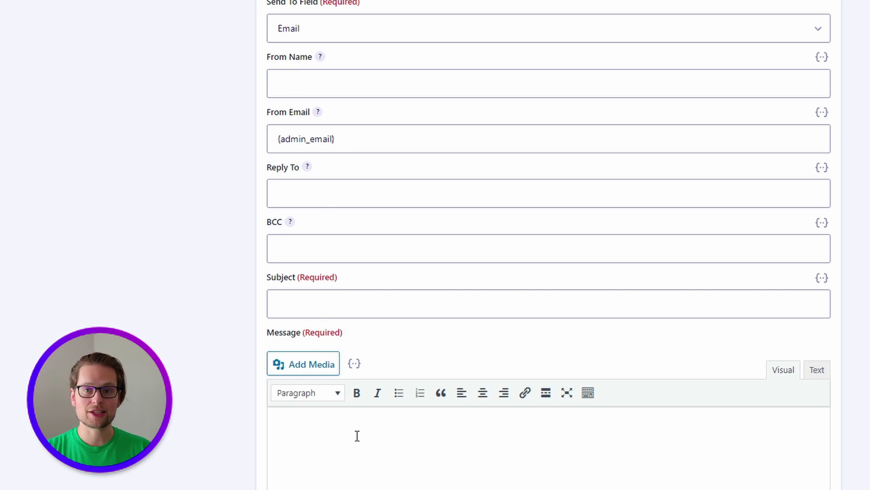
# Step: Scroll back up to review the recipient and From Email {admin_email} settings
pyautogui.scroll(2, 227, 398)
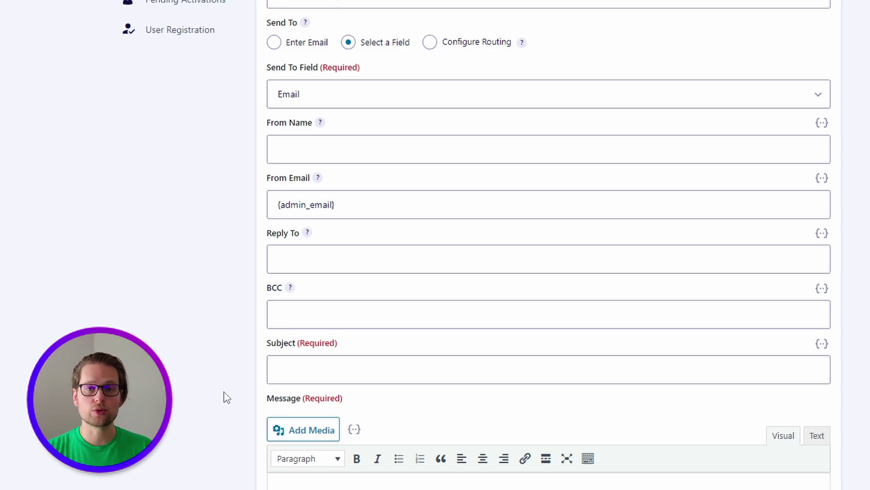
pyautogui.scroll(4, 236, 335)
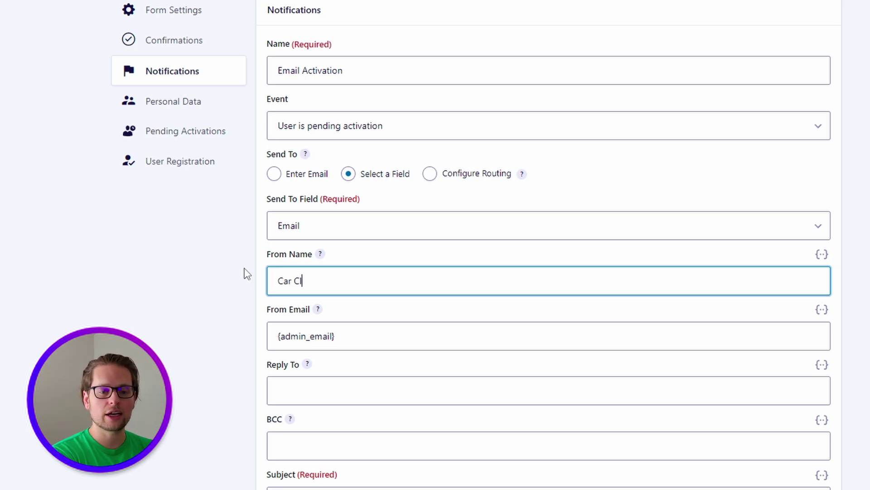
# Step: Enter the subject 'Activate Your Car Club Account!'
pyautogui.press('Tab')
pyautogui.press('Tab')
pyautogui.press('Tab')
pyautogui.press('Tab')
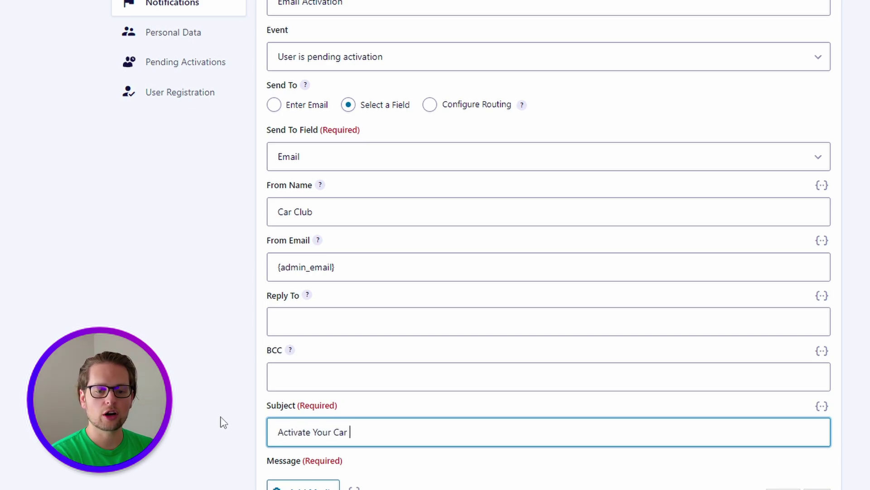
pyautogui.write('count!')
pyautogui.scroll(-5, 354, 316)
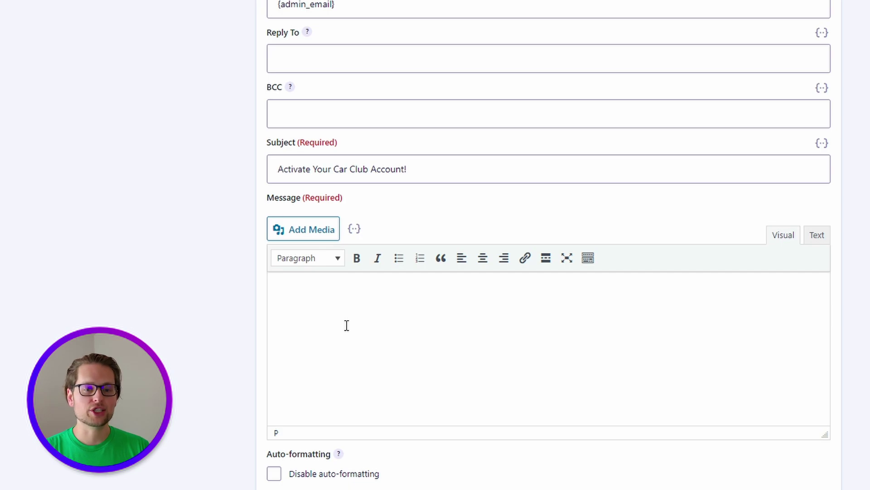
# Step: Keep Paragraph format for the message body and browse the merge tags without inserting one
pyautogui.click(298, 263)
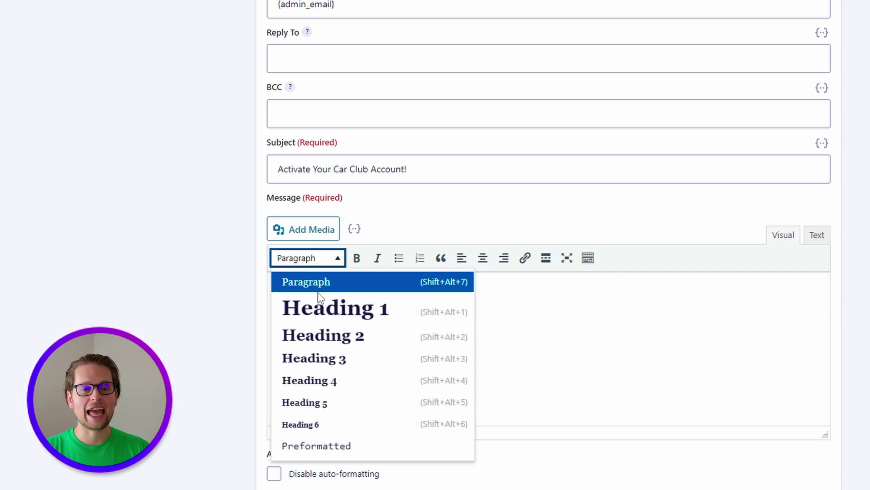
pyautogui.click(350, 297)
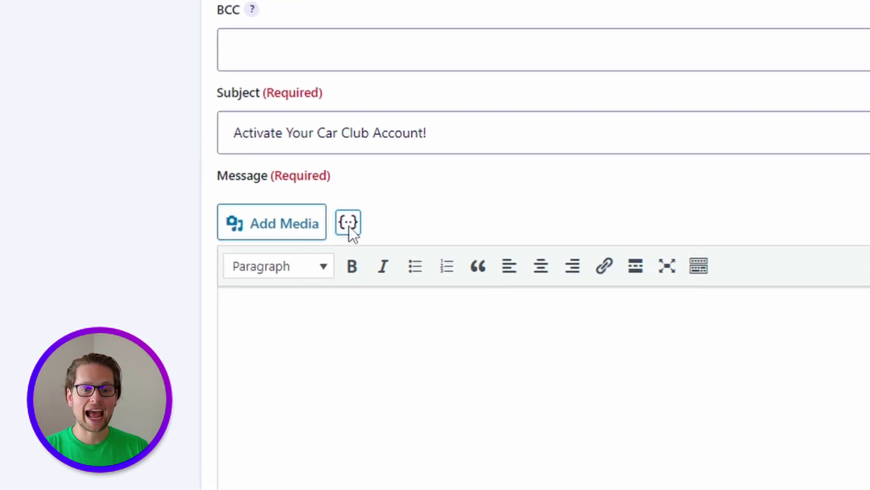
pyautogui.click(349, 227)
pyautogui.scroll(-1, 391, 345)
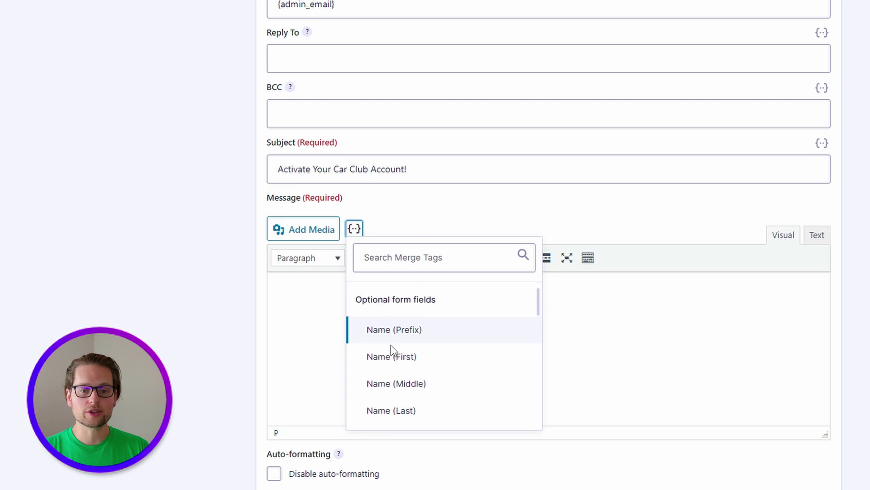
pyautogui.click(233, 280)
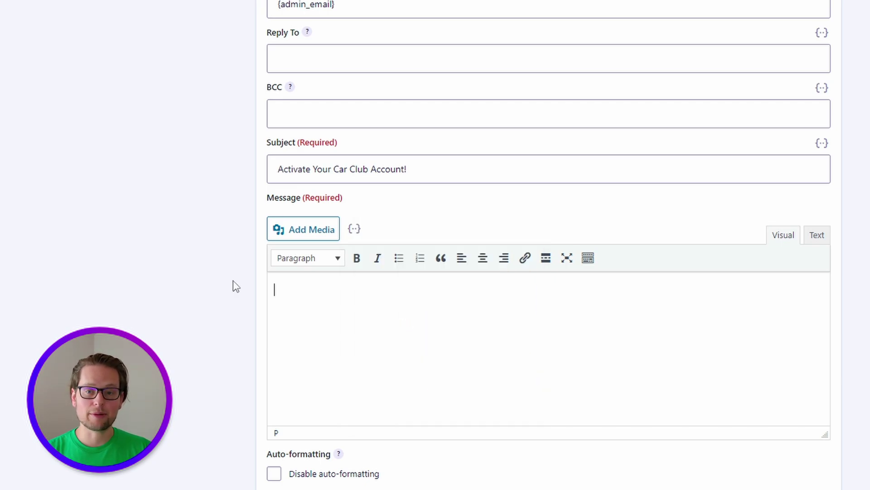
# Step: Start the message with 'Hey' followed by the {Name (First)} merge tag
pyautogui.write('Hey')
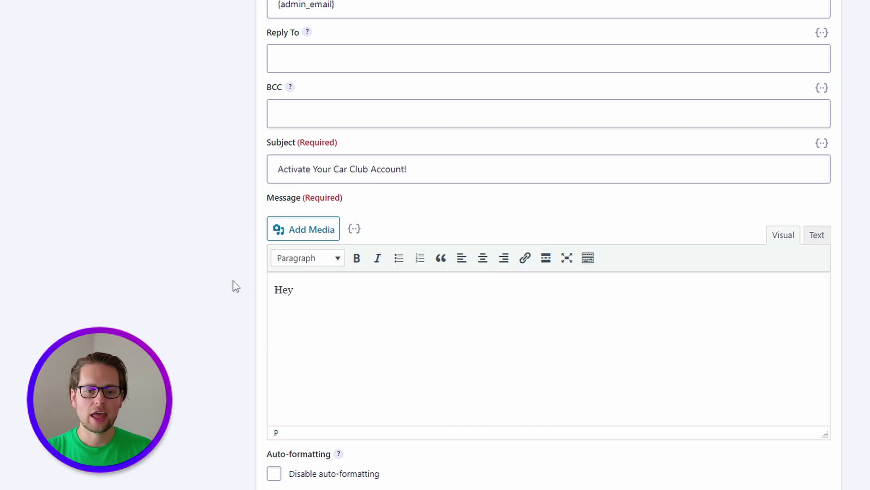
pyautogui.click(354, 228)
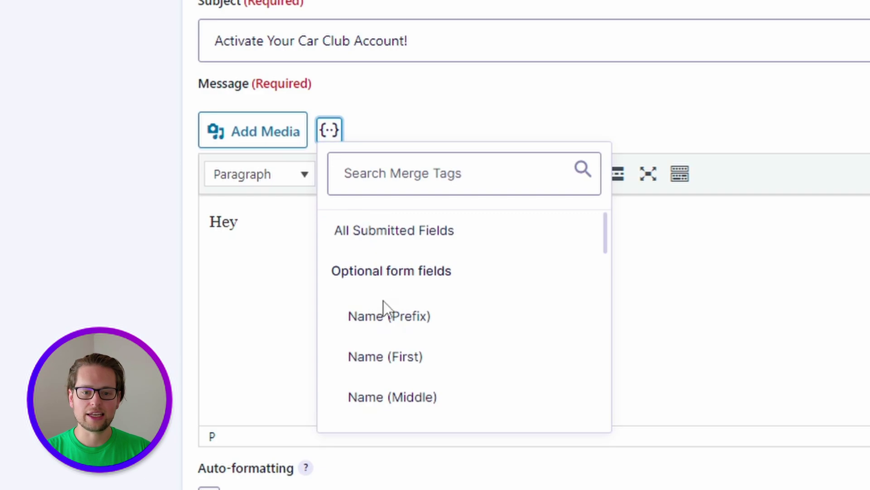
pyautogui.click(384, 357)
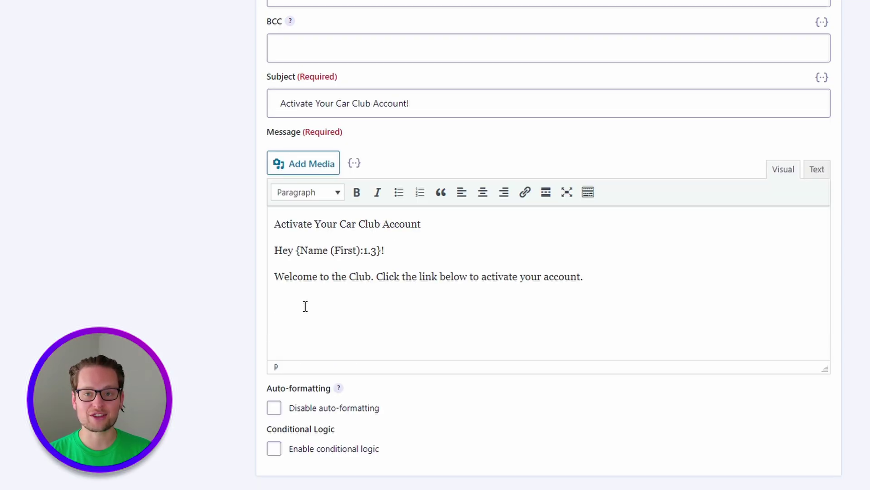
# Step: Insert the User Activation URL merge tag and save the notification
pyautogui.click(354, 162)
pyautogui.scroll(-5, 387, 281)
pyautogui.scroll(-5, 391, 293)
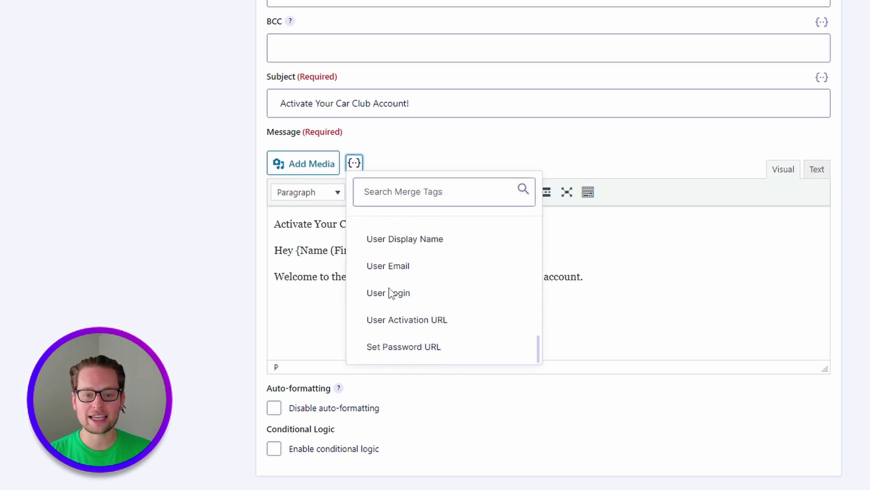
pyautogui.click(392, 320)
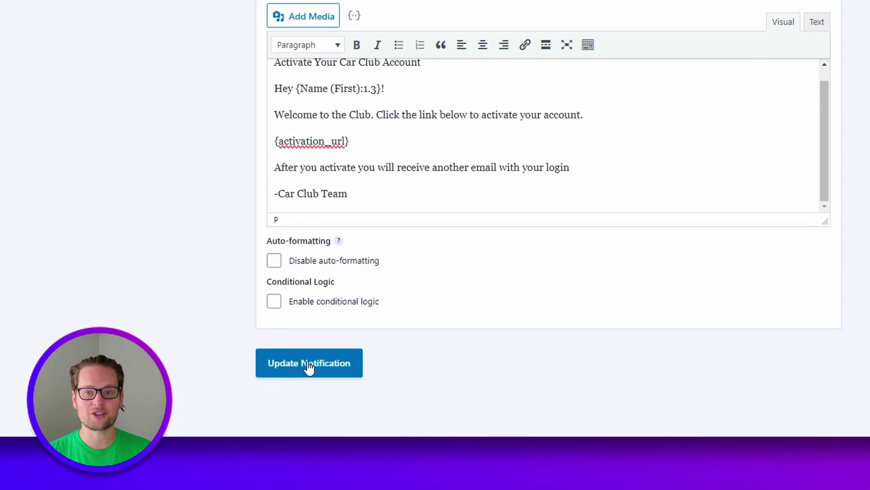
pyautogui.click(308, 366)
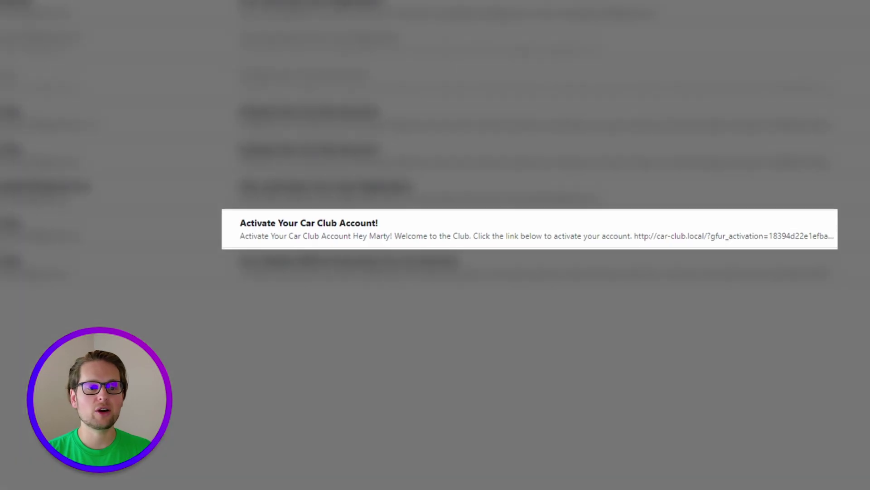
# Step: Open the 'Activate Your Car Club Account!' email, check the first-name greeting, and follow its activation link
pyautogui.click(308, 238)
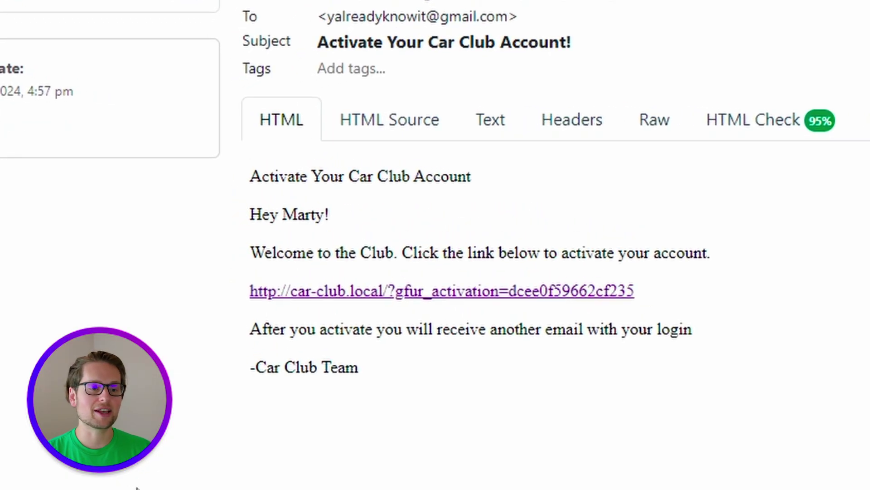
pyautogui.moveTo(283, 214); pyautogui.dragTo(349, 217)
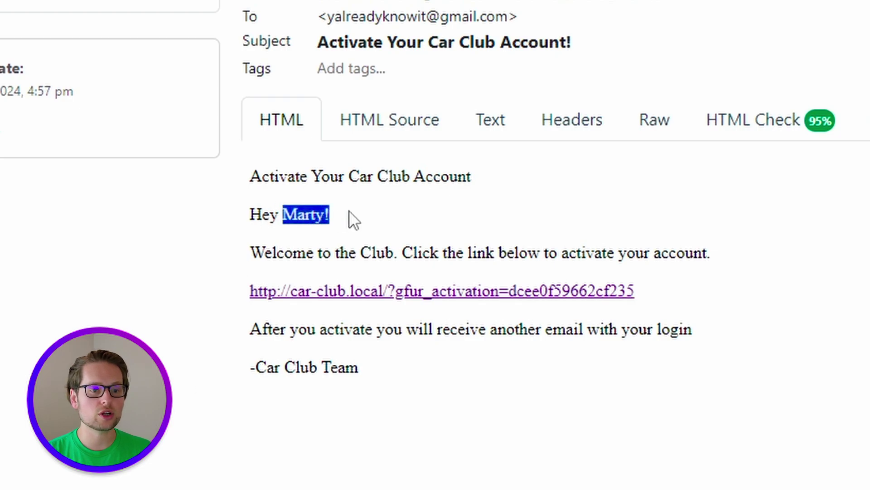
pyautogui.click(428, 208)
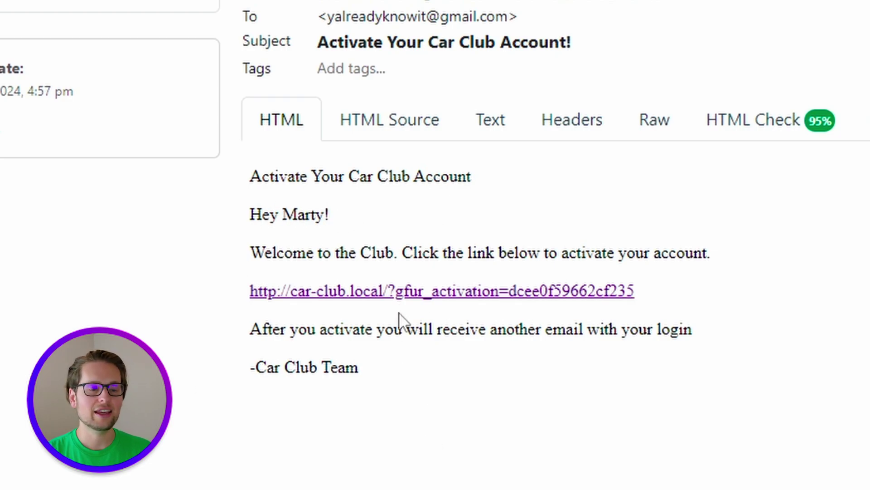
pyautogui.click(404, 295)
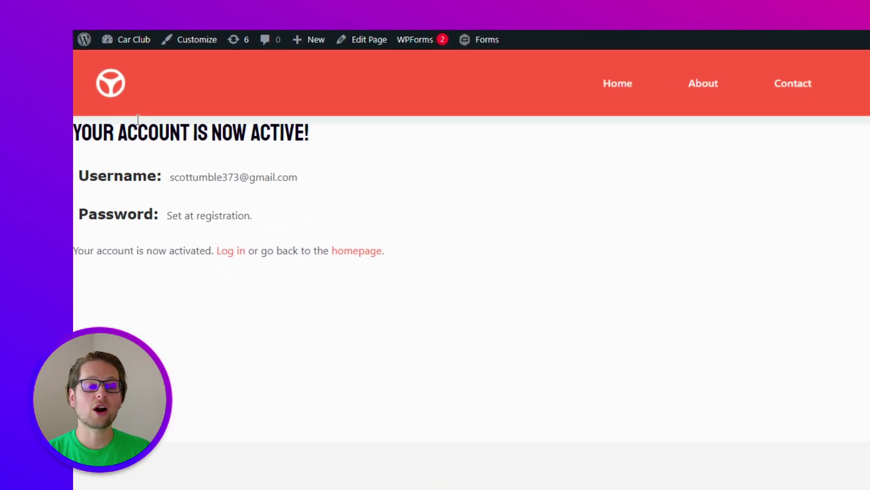